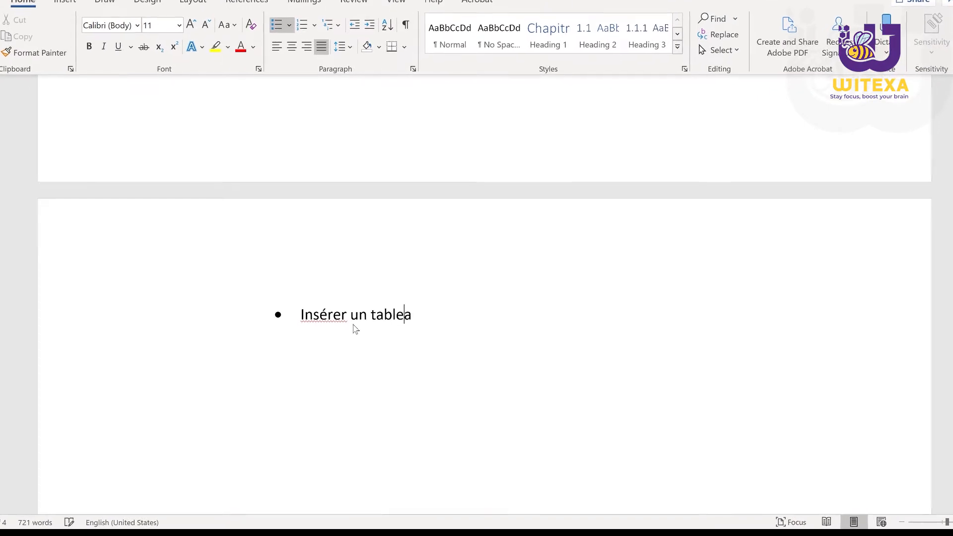
- Add the bullets "Ajouter une légende" and "Les propriétés d'un tableau" below the "Insérer un tableau" bullet
key("Return")
type("Ajouter une lé")
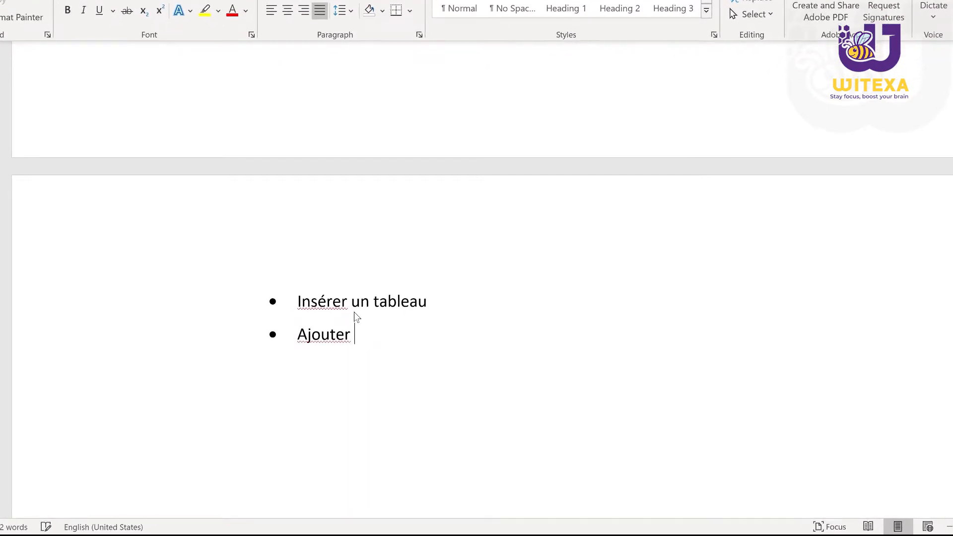
type("gende")
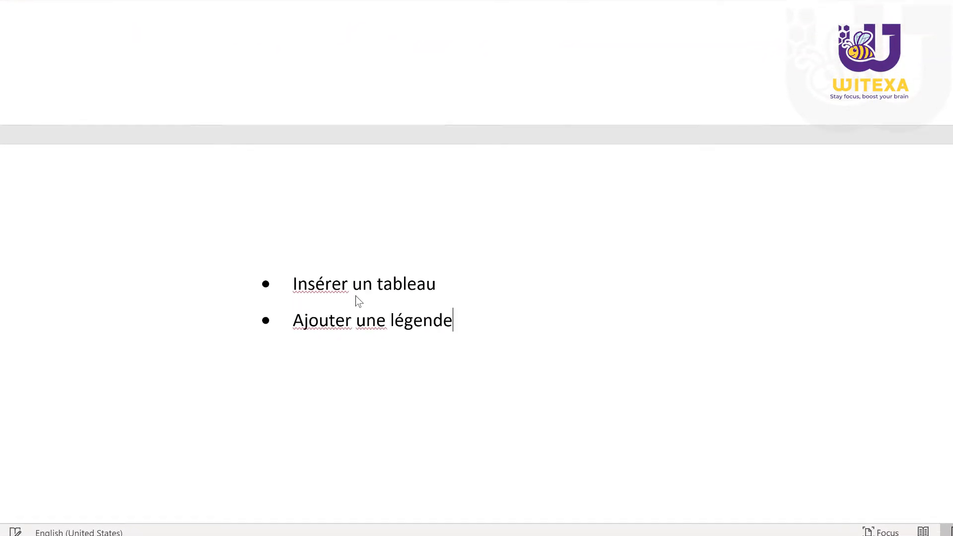
key("Return")
type("Les propriétés d")
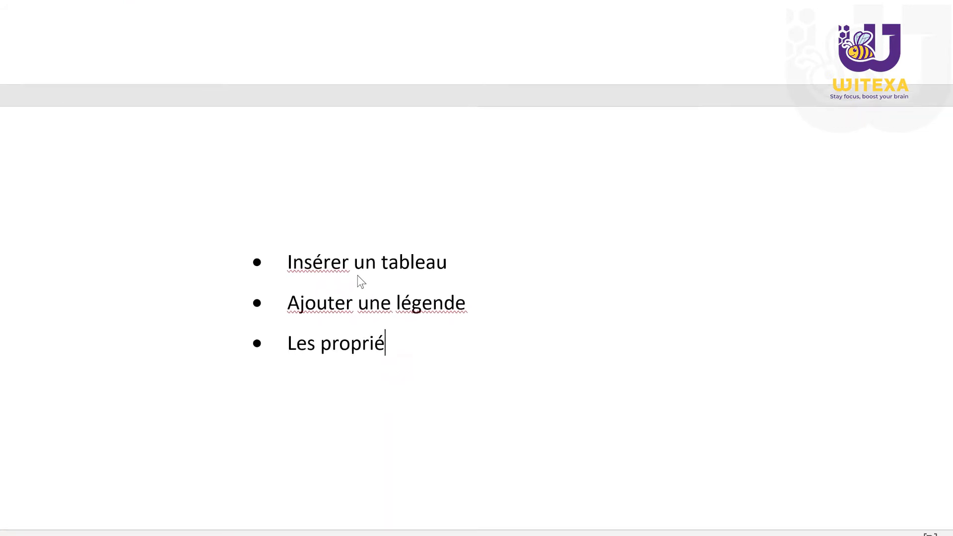
type("'un tav")
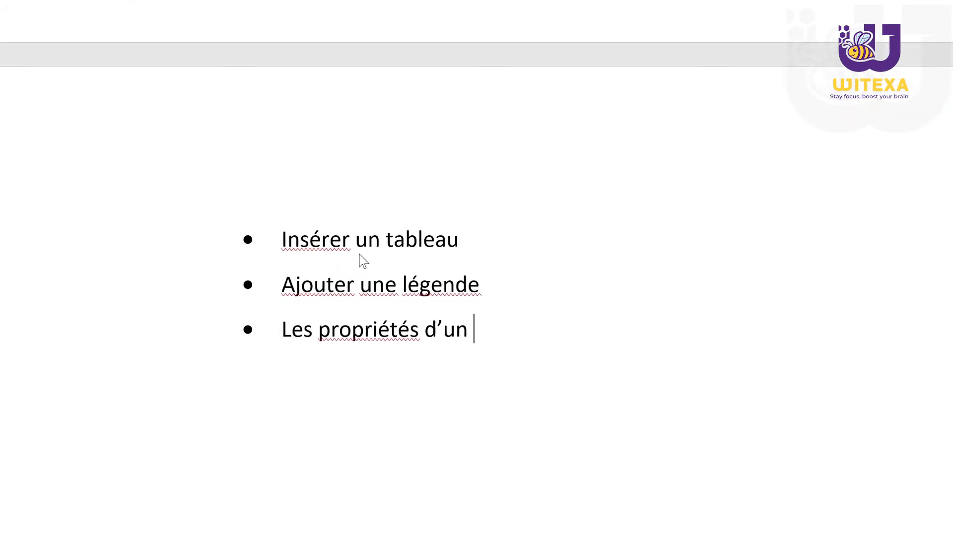
key("BackSpace")
type("bleau")
key("Return")
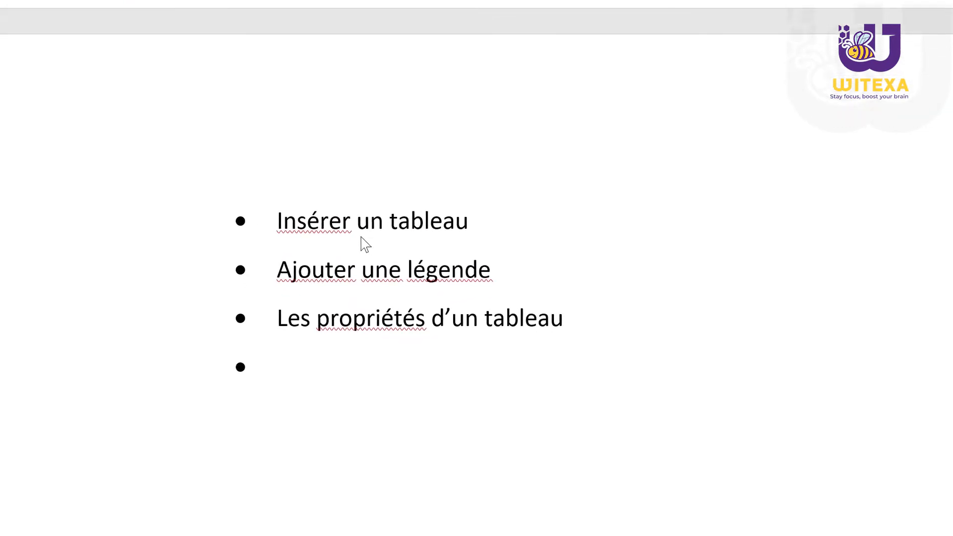
- Add a last bullet "Calculs dans les tableaux sans utiliser MS Excel" and end the bulleted list with a plain paragraph
type("Calculs dans les tab")
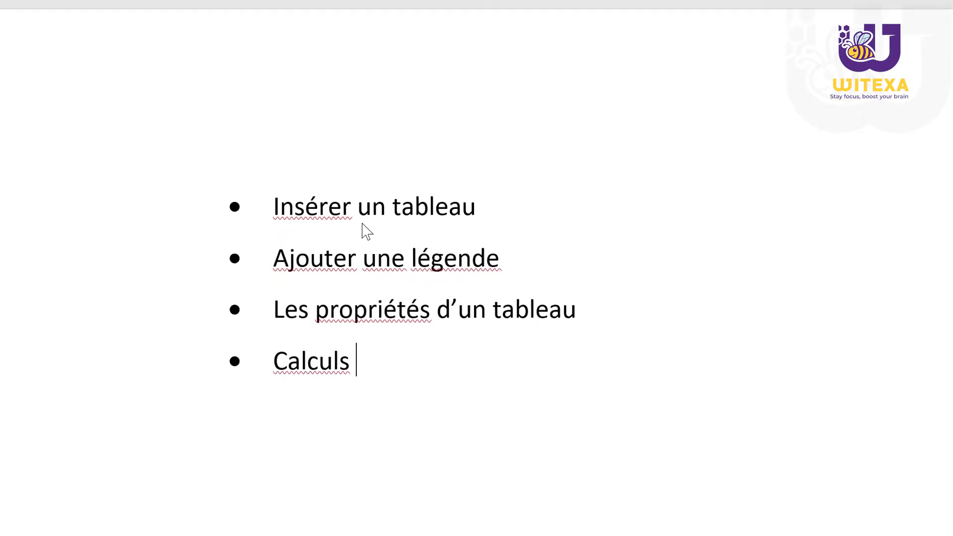
type("leaux sans utiliser")
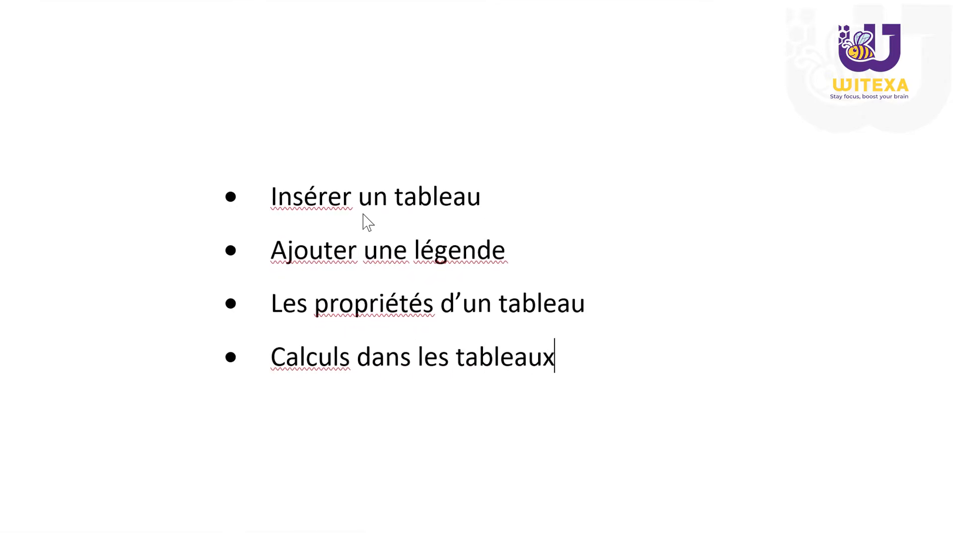
type(" MS Exce")
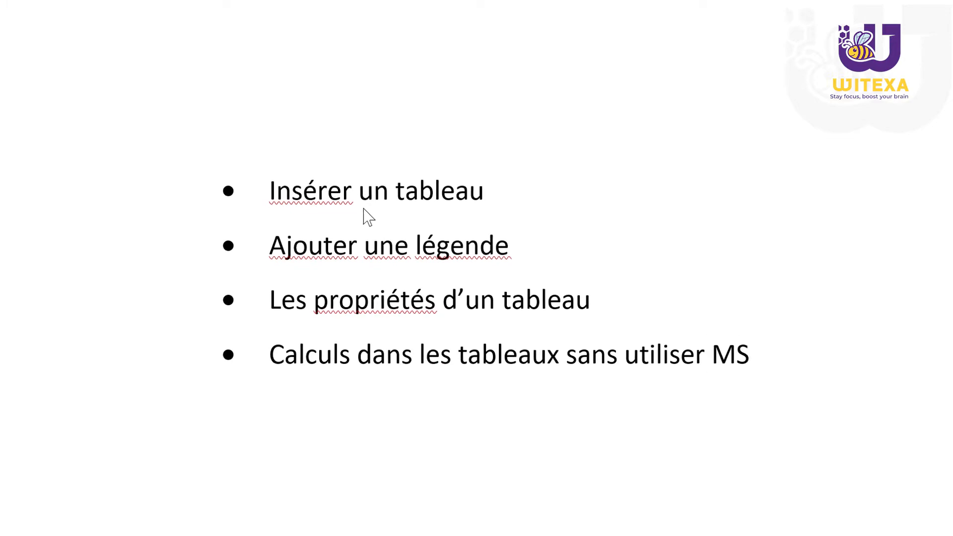
type("l")
key("Return")
key("Return")
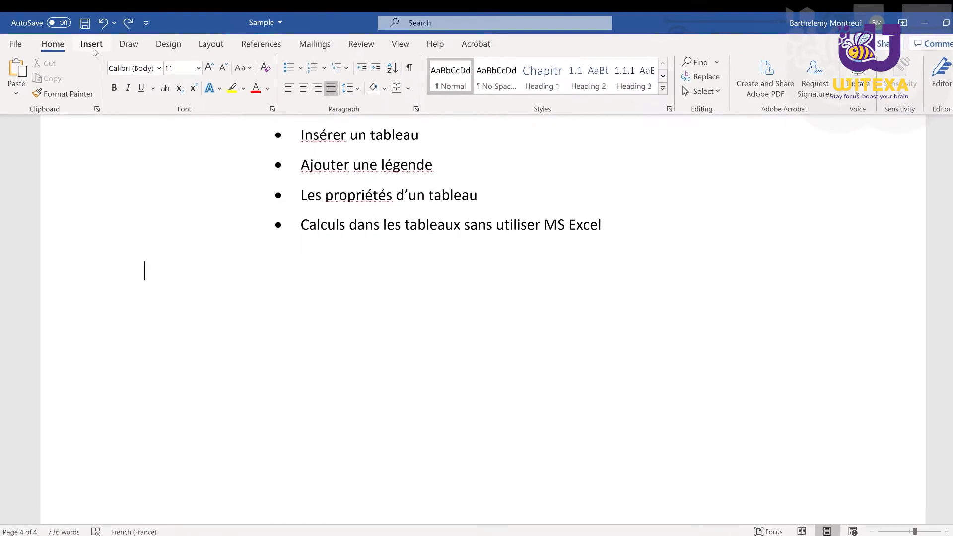
- Insert an empty table with 9 columns and 5 rows below the bulleted list
left_click(93, 47)
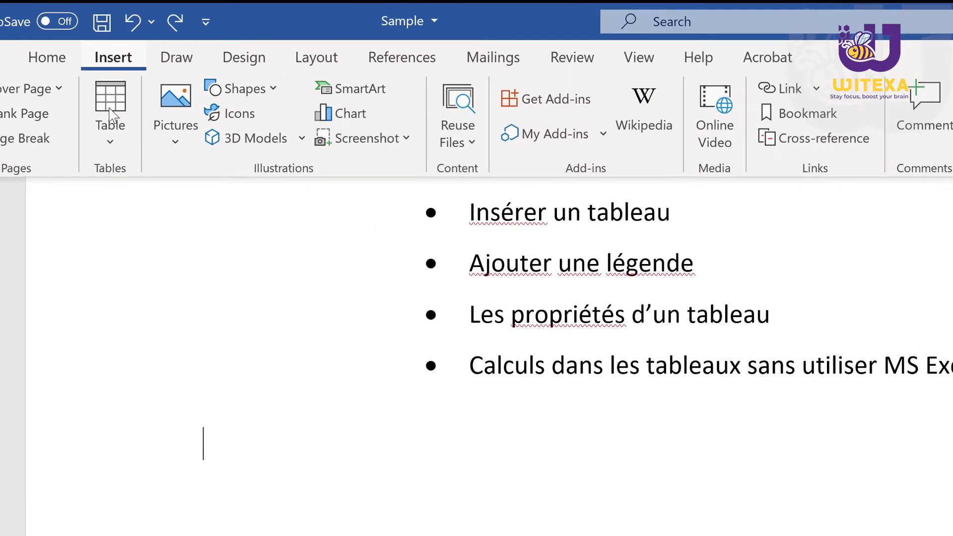
left_click(115, 147)
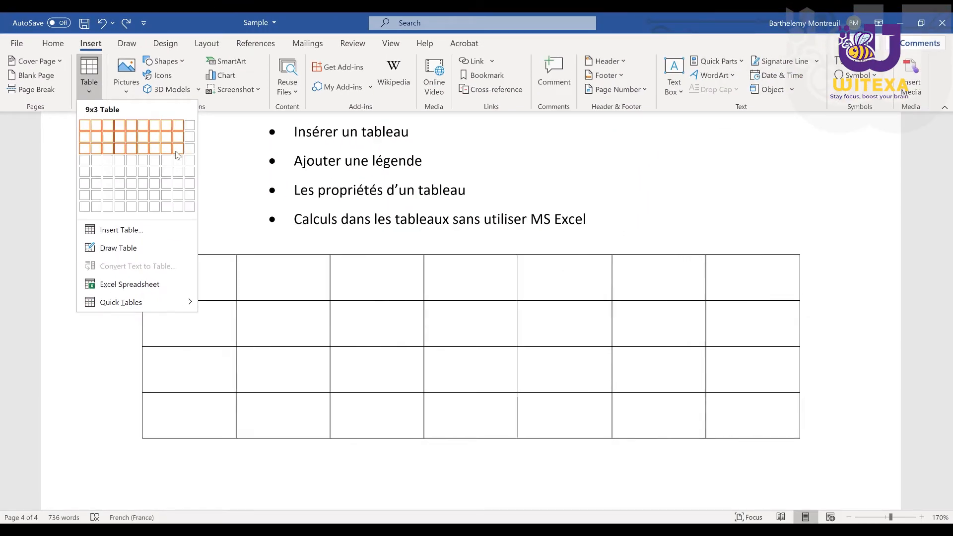
left_click(175, 177)
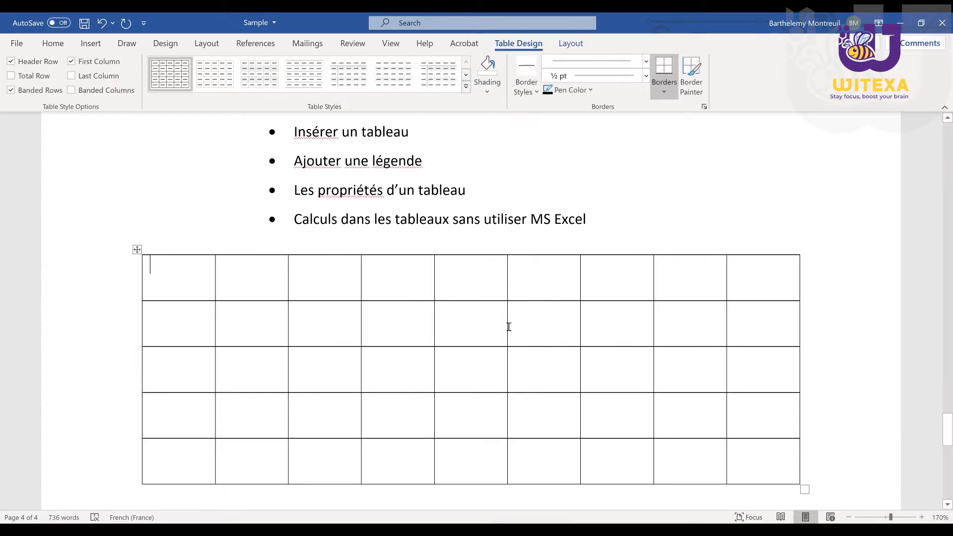
- Write a tab-separated line with "Cellule 1", "Cellule 2" and "Cellule 3" below the empty table
left_click_drag(949, 430, 951, 437)
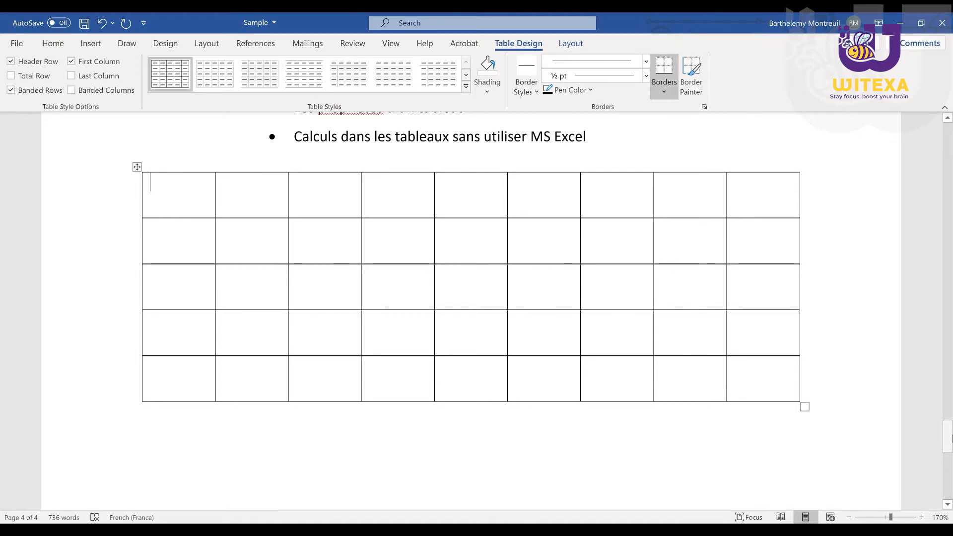
left_click_drag(948, 439, 948, 452)
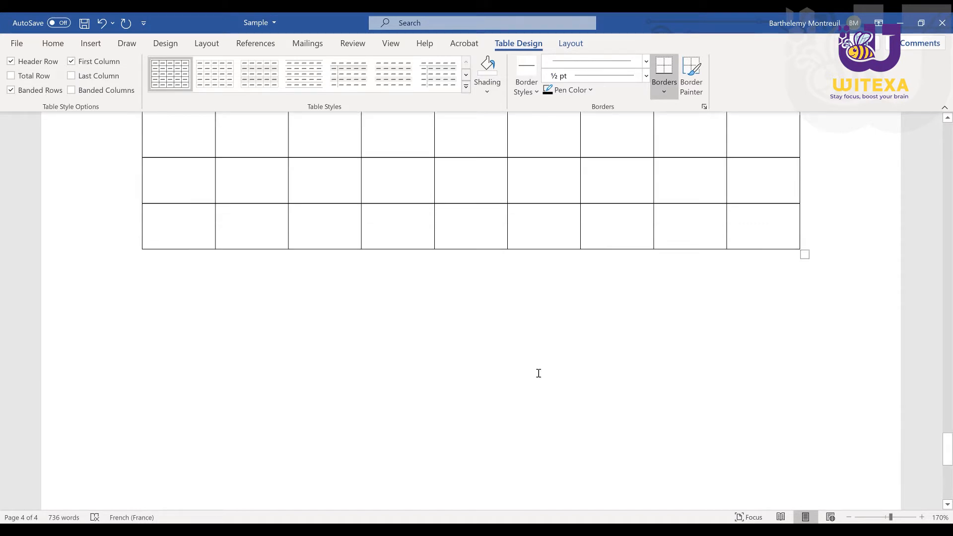
left_click(250, 319)
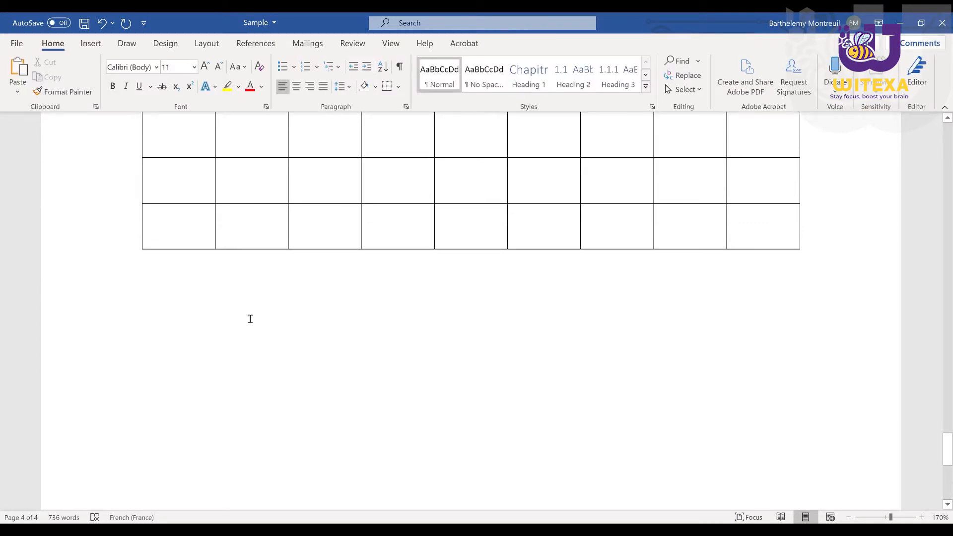
type("Cellule 1")
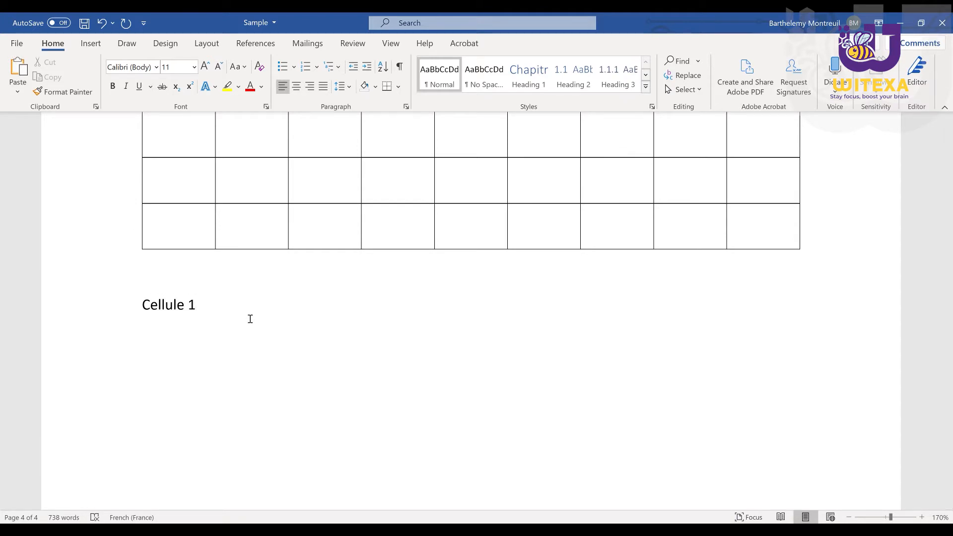
key("Tab")
type("Cellule 2")
key("Tab")
type("Cellu")
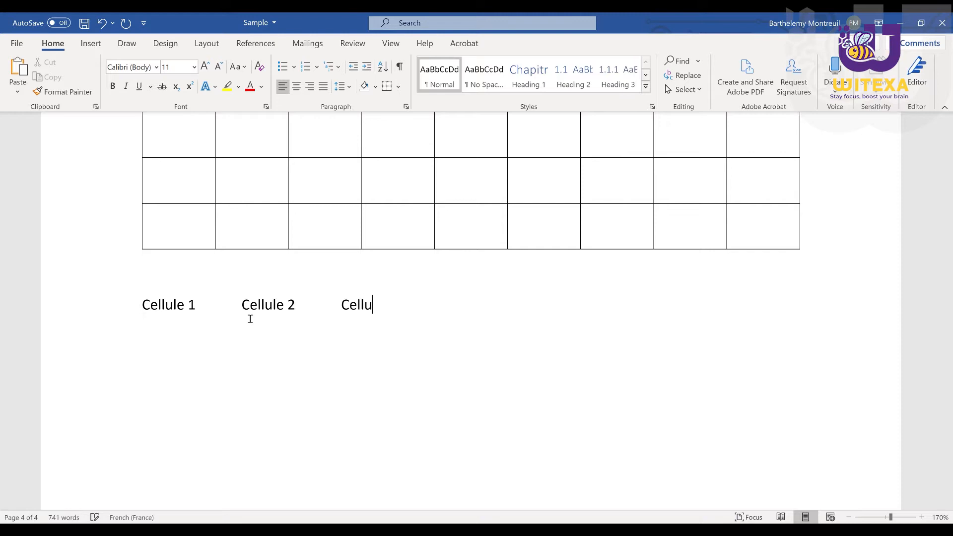
type("le 3")
- Add a second tab-separated line with "Cellule 4", "Cellule 5" and "Cellule 6"
key("Return")
type("Cellule 4")
key("Tab")
type("Cellule 5")
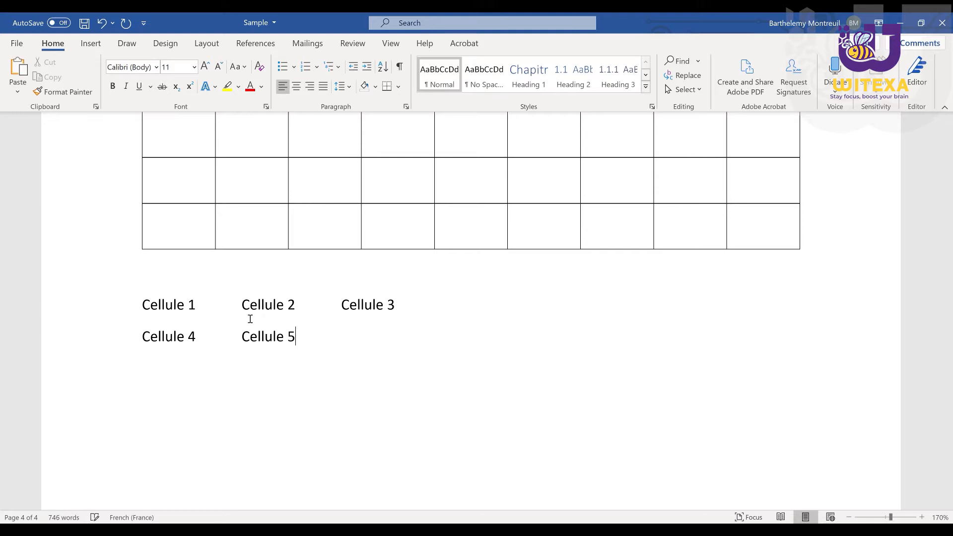
key("Tab")
type("Cellule 6")
- Convert the two lines of Cellule text into a 3-column table, separating the text at tabs
left_click_drag(145, 309, 389, 334)
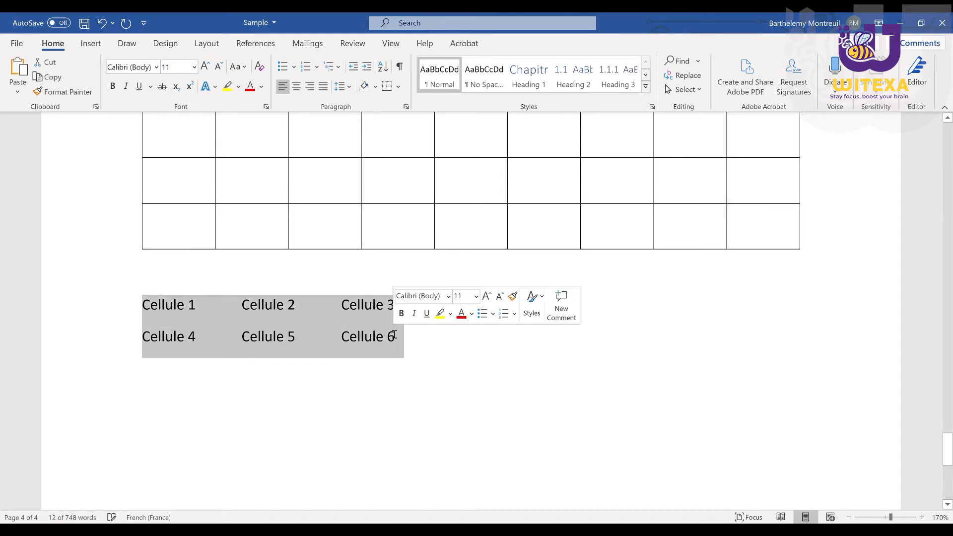
left_click(84, 51)
left_click(89, 89)
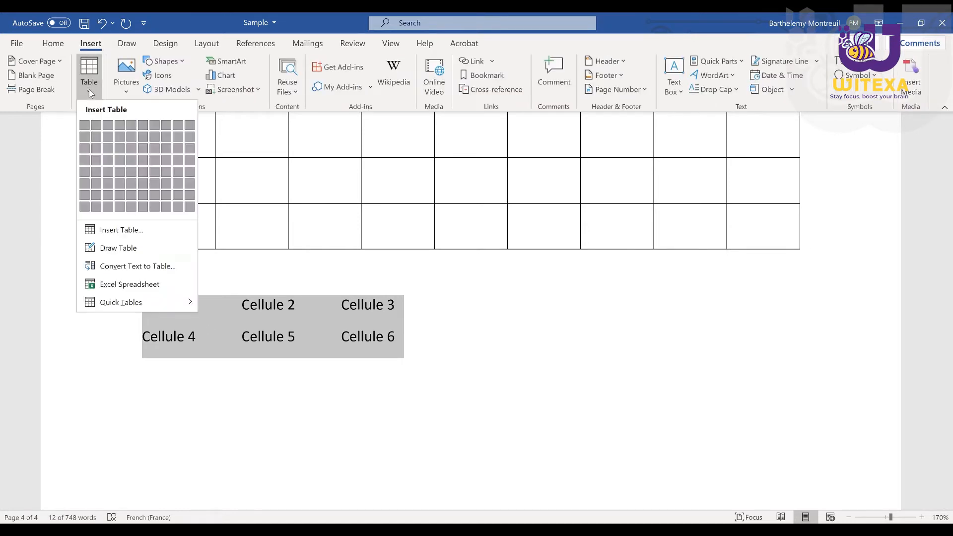
left_click(140, 263)
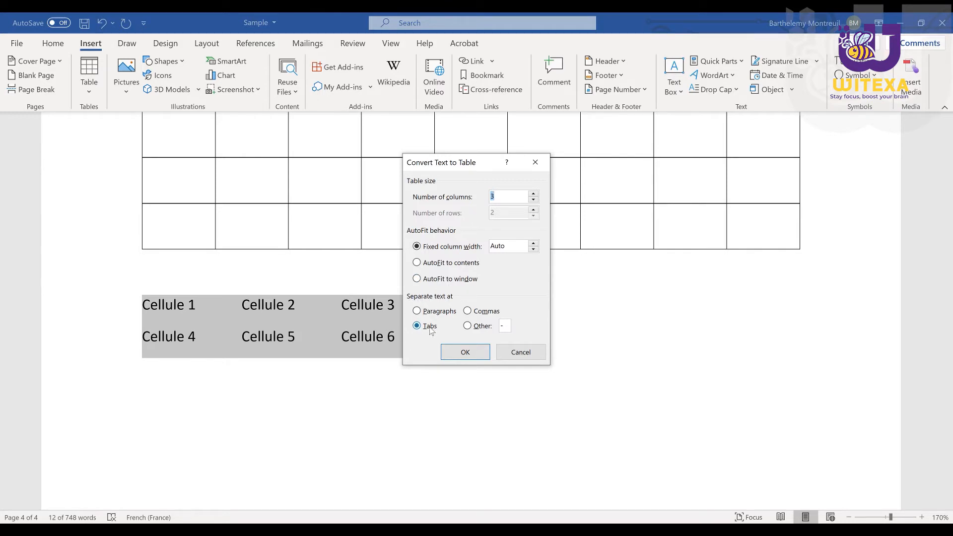
left_click(465, 352)
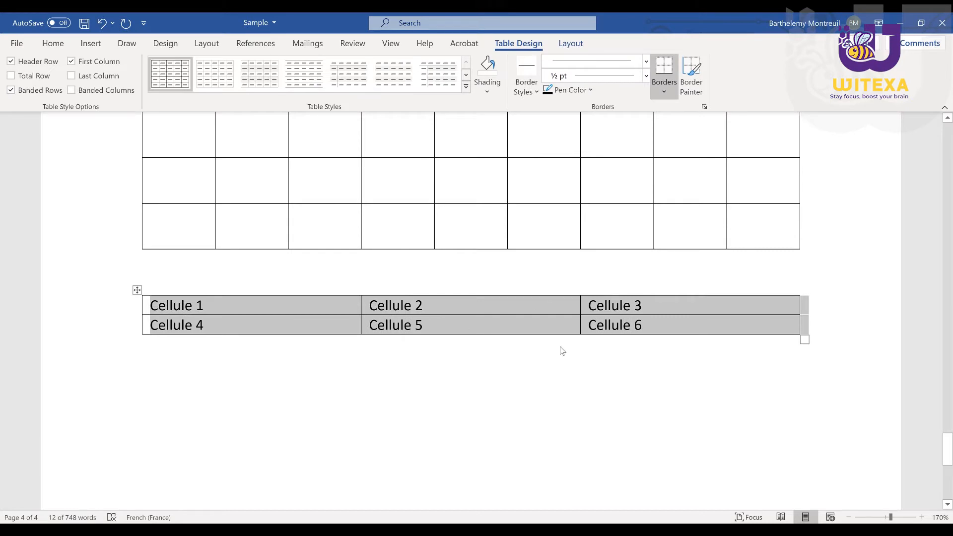
- Insert the caption "Tableau 1: notre legende a ce tableau" below the Cellule table
scroll(608, 394, "down", 1)
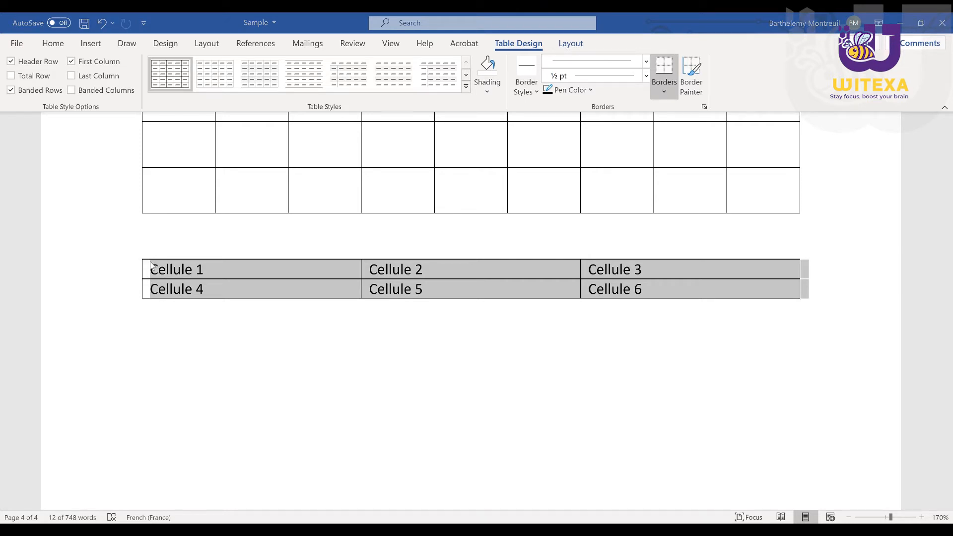
left_click(192, 290)
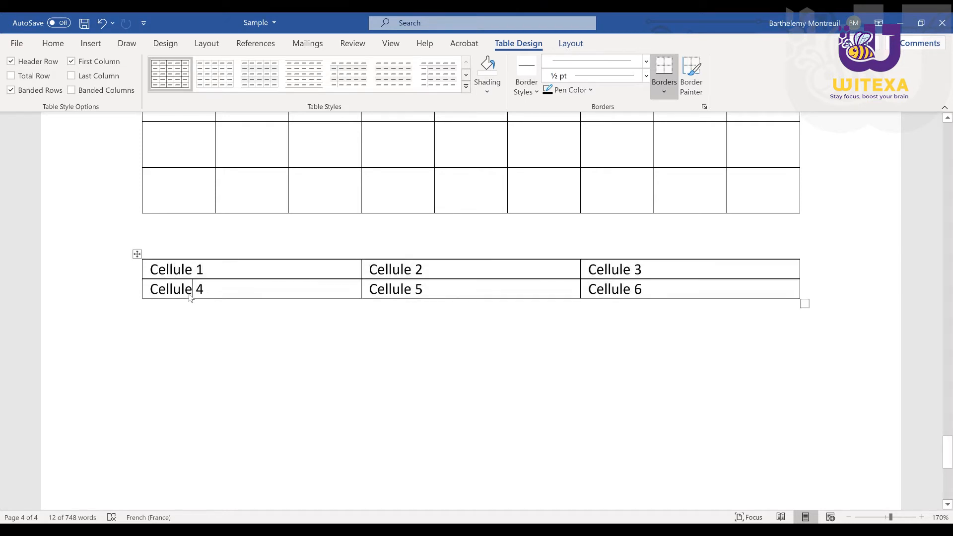
left_click(137, 255)
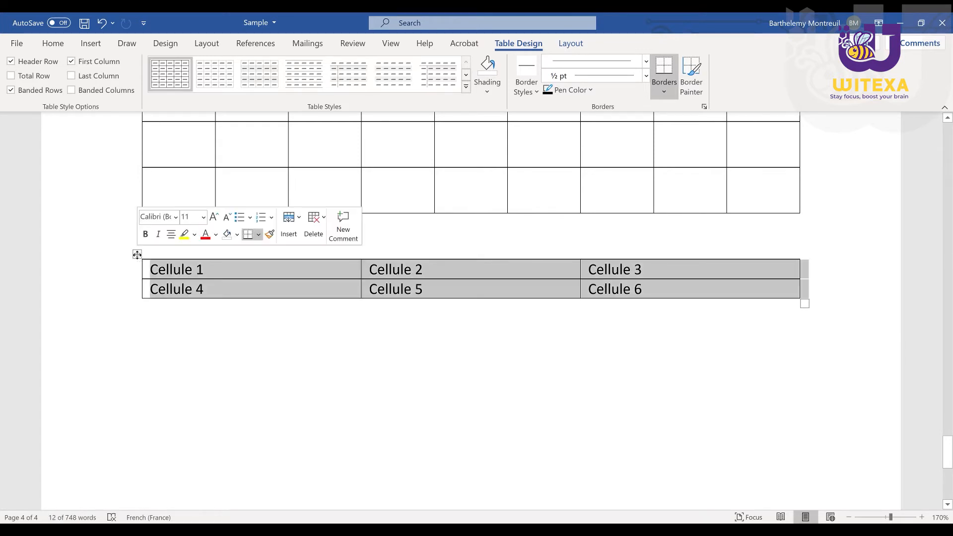
right_click(137, 255)
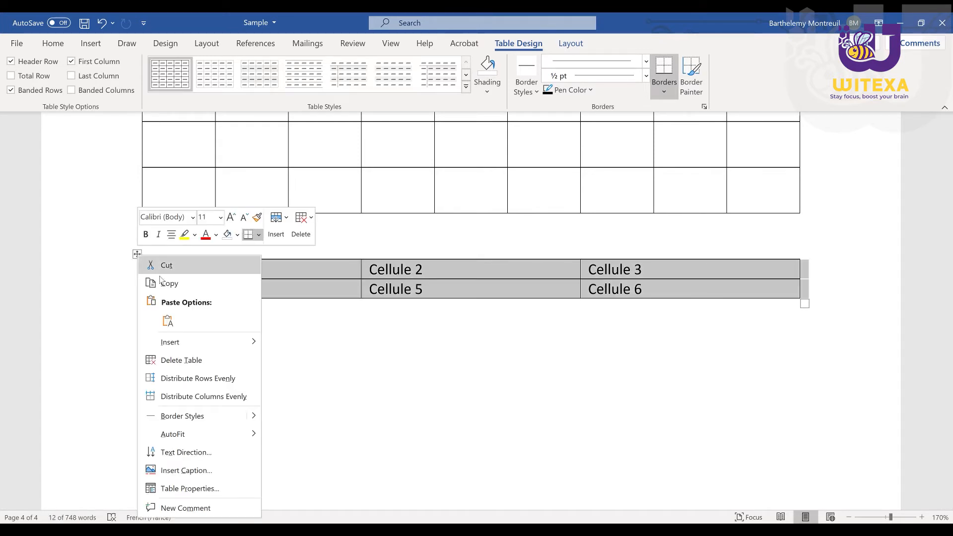
left_click(176, 471)
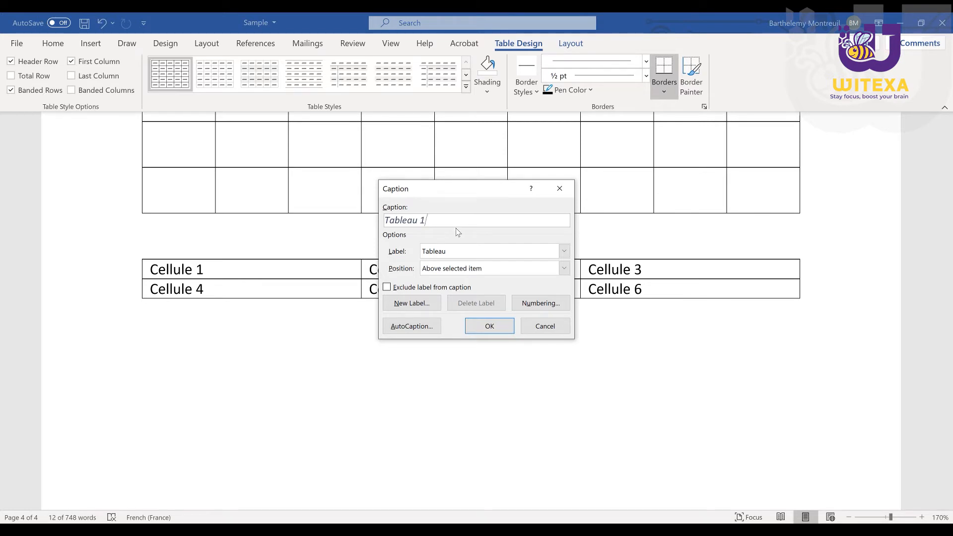
type(": notre legende a ce tableau")
left_click(564, 268)
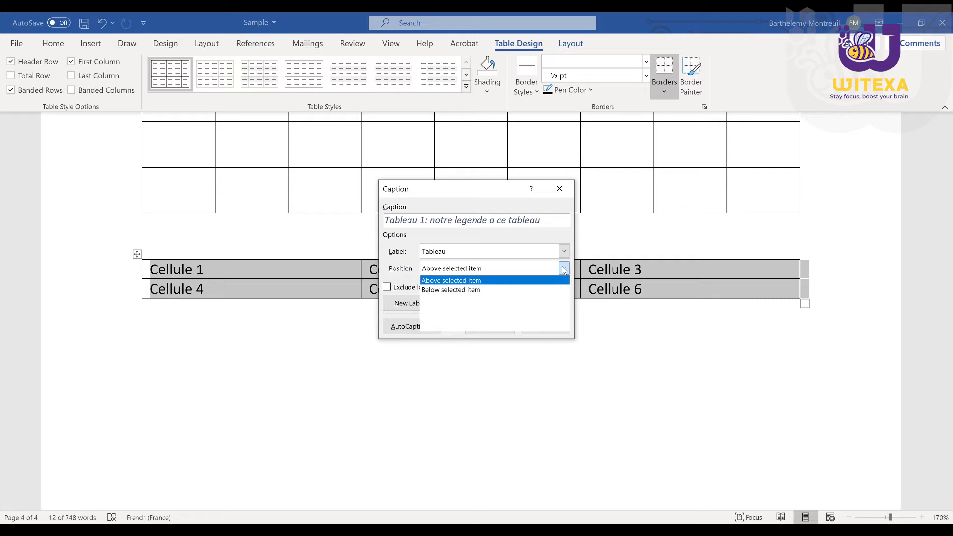
left_click(474, 289)
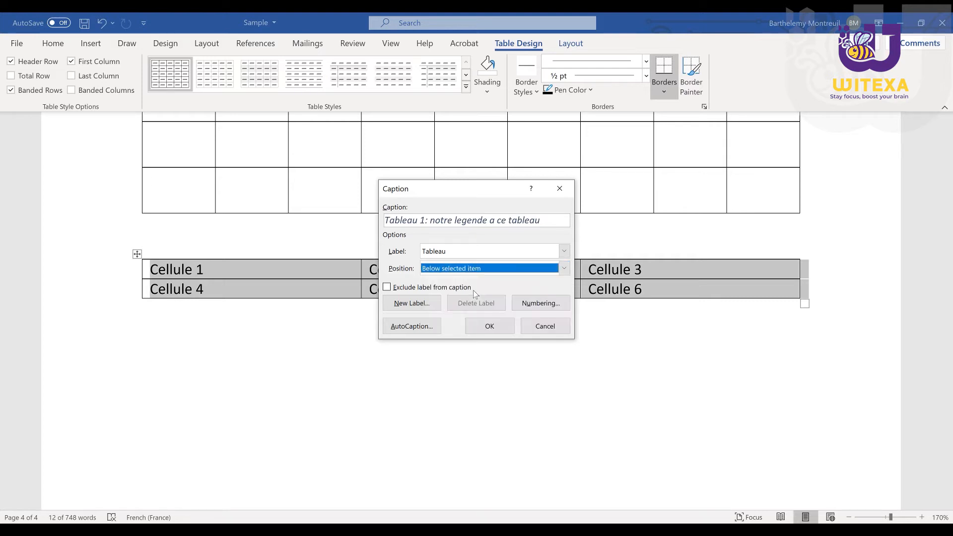
left_click(498, 325)
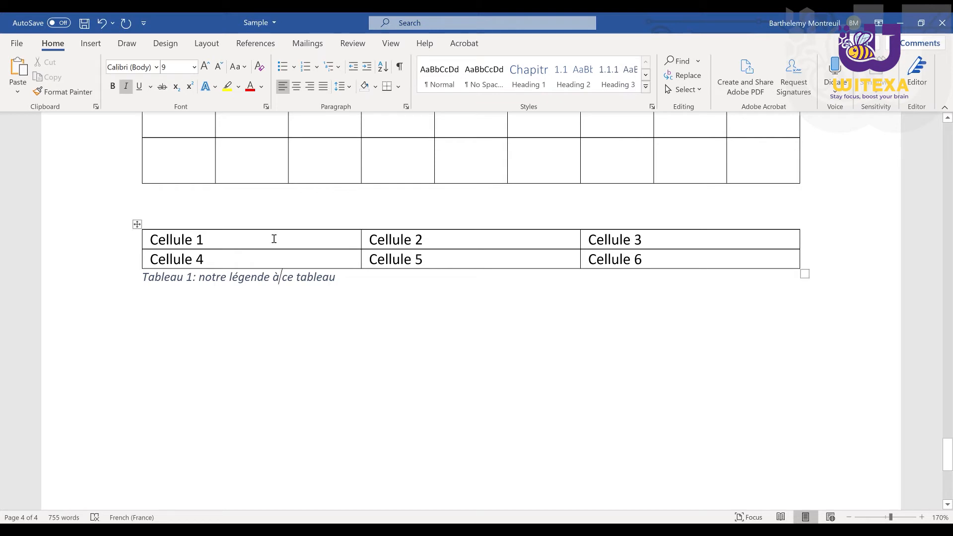
- Select the whole Cellule table and examine its table design and table layout options
left_click(137, 224)
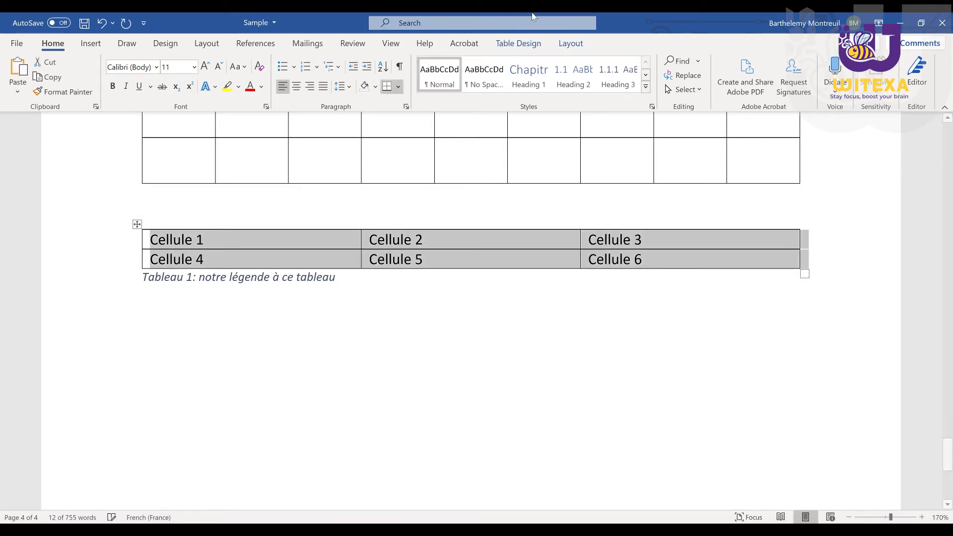
left_click(521, 45)
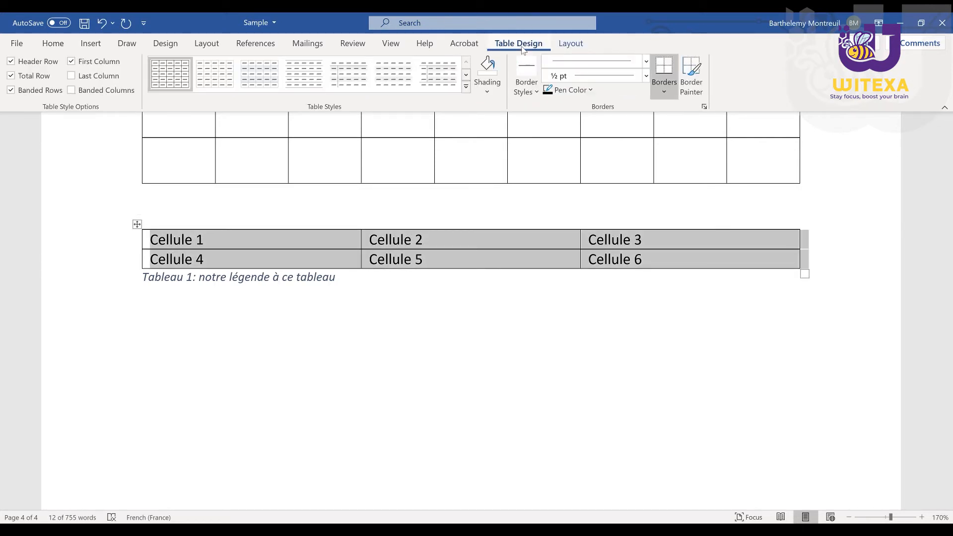
left_click(571, 45)
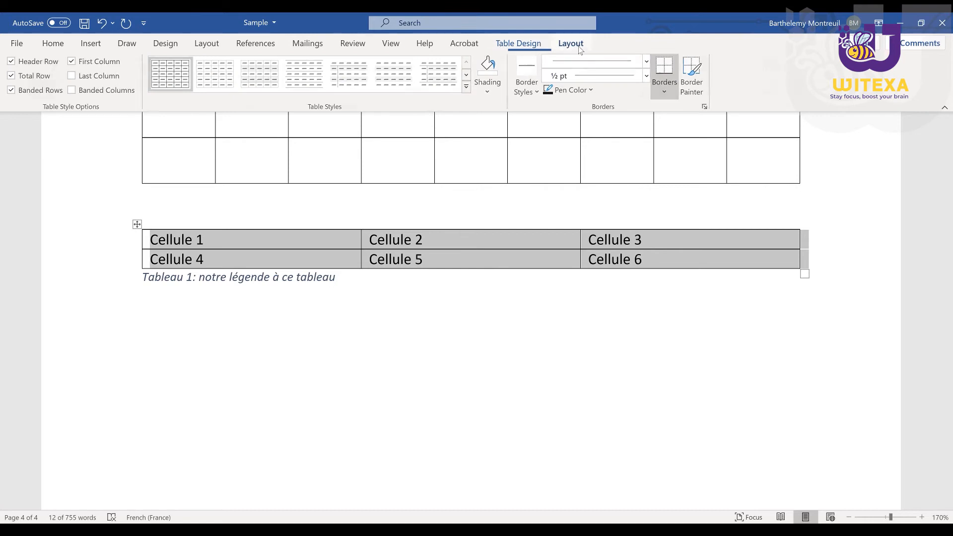
left_click(515, 45)
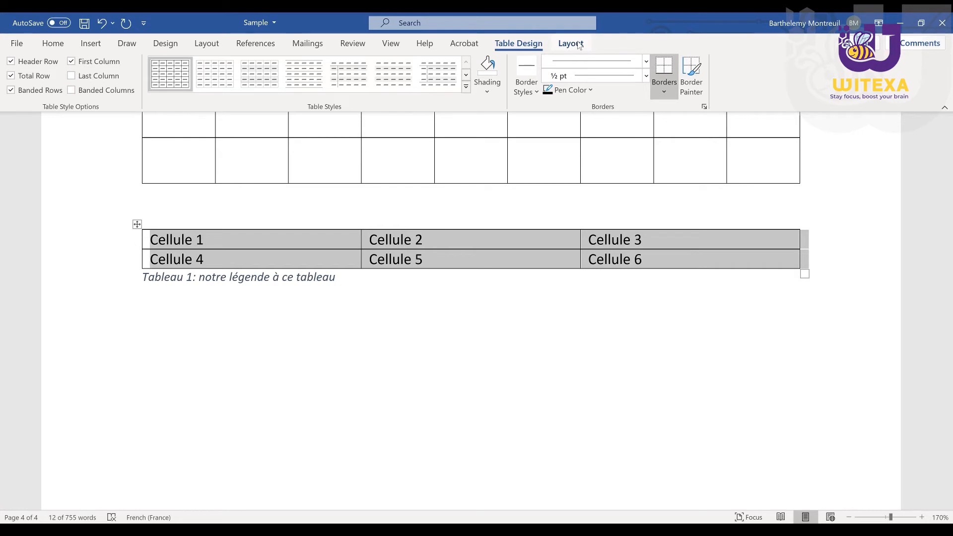
left_click(579, 44)
left_click(524, 44)
- Browse the table styles for the Cellule table and apply the first plain grid style
left_click(466, 87)
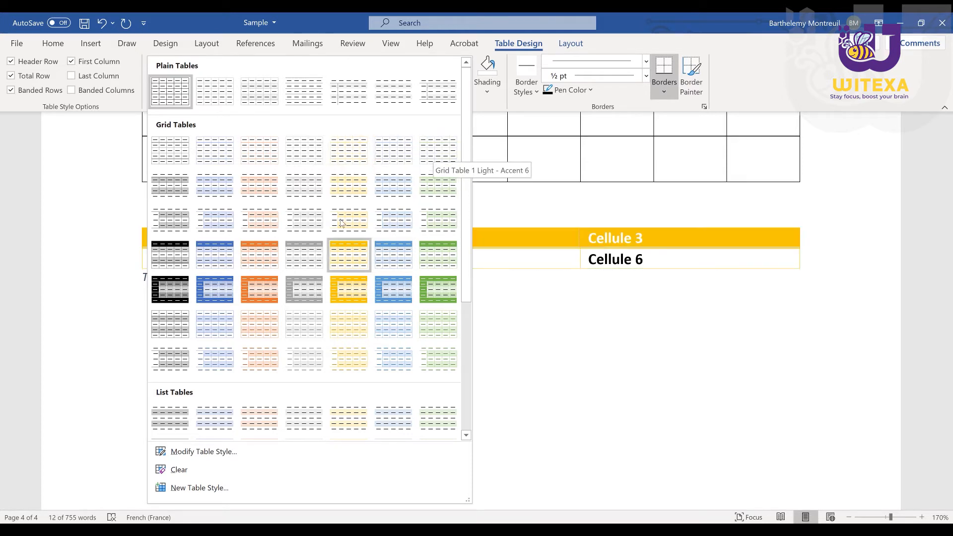
left_click(170, 93)
left_click(570, 43)
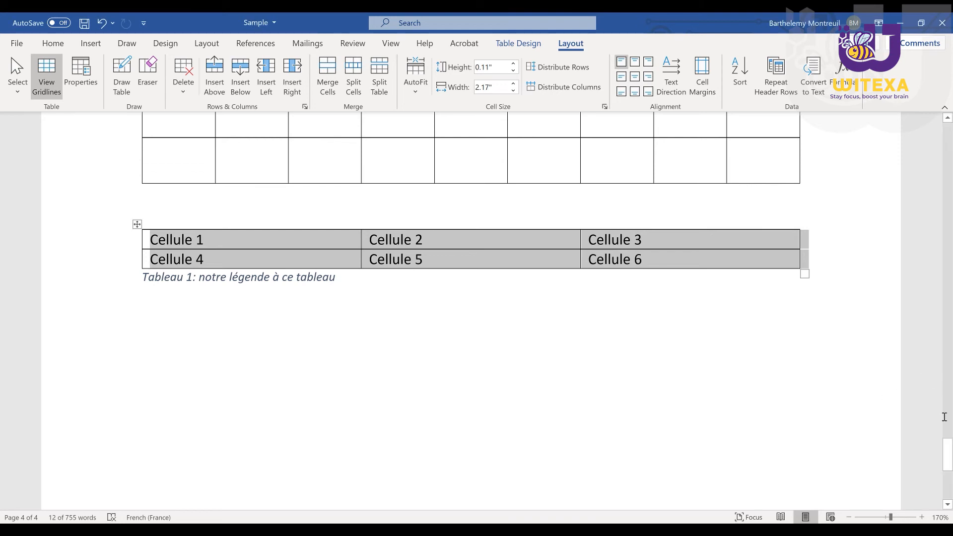
- Fill the last column of the large empty table with 45, 22, 78 and 90, starting in its first row
mouse_move(949, 452)
left_mouse_down()
mouse_move(949, 421)
mouse_move(949, 437)
left_mouse_up()
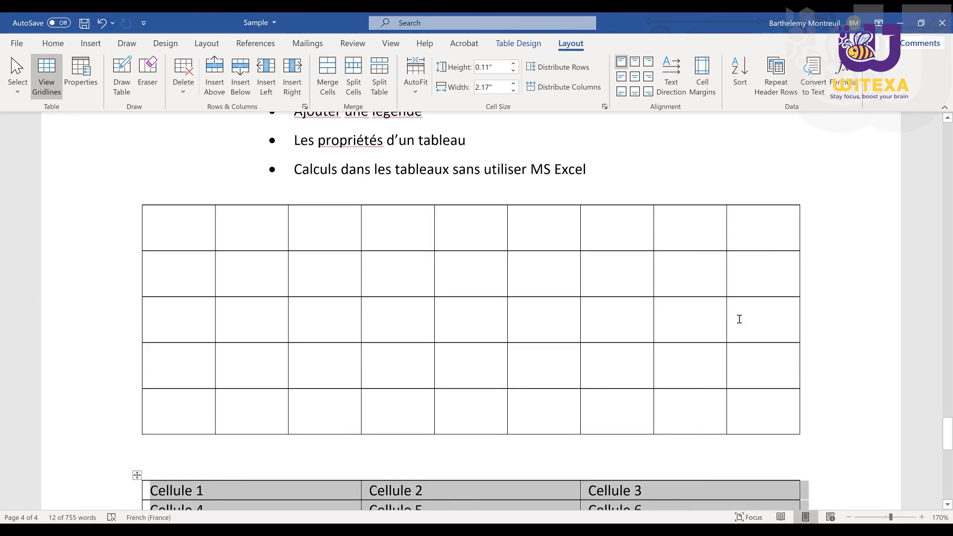
left_click(751, 250)
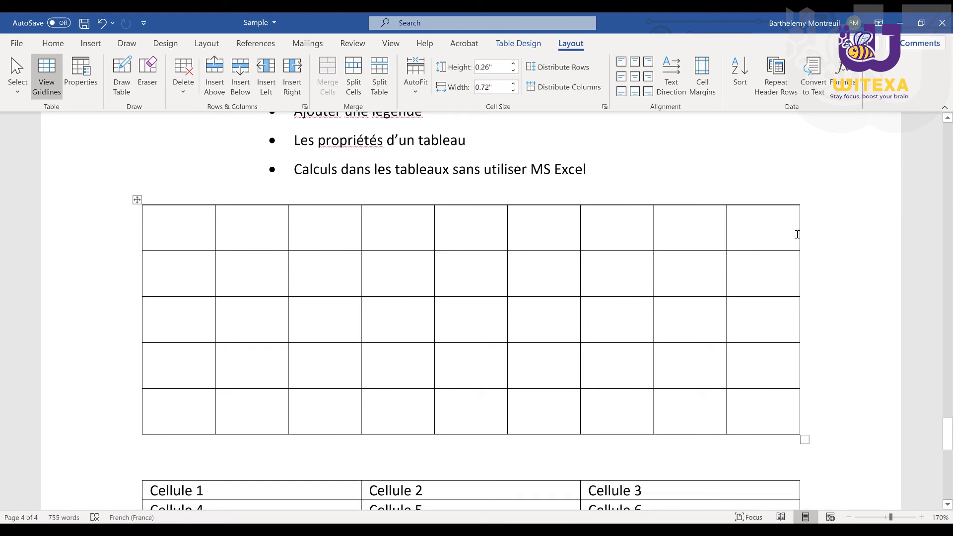
type("45")
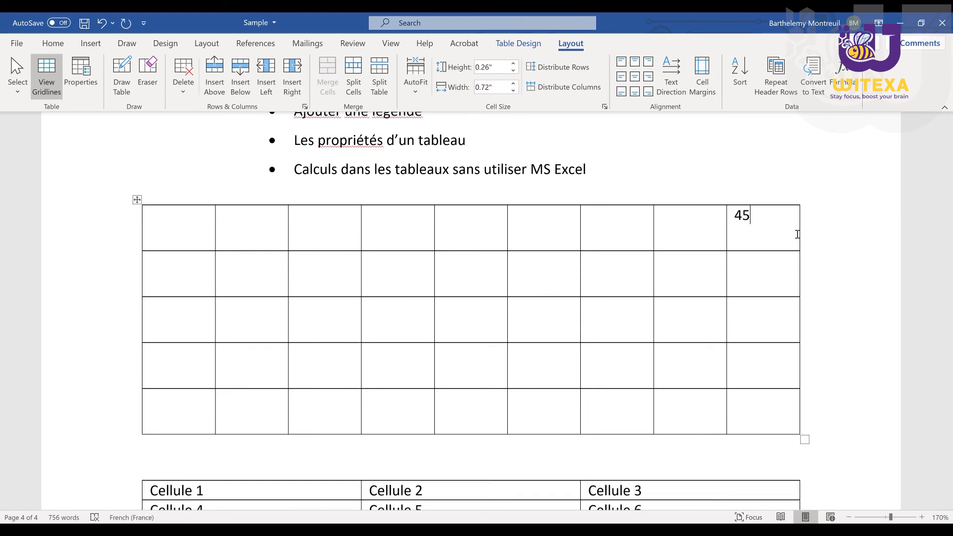
key("Down")
type("22")
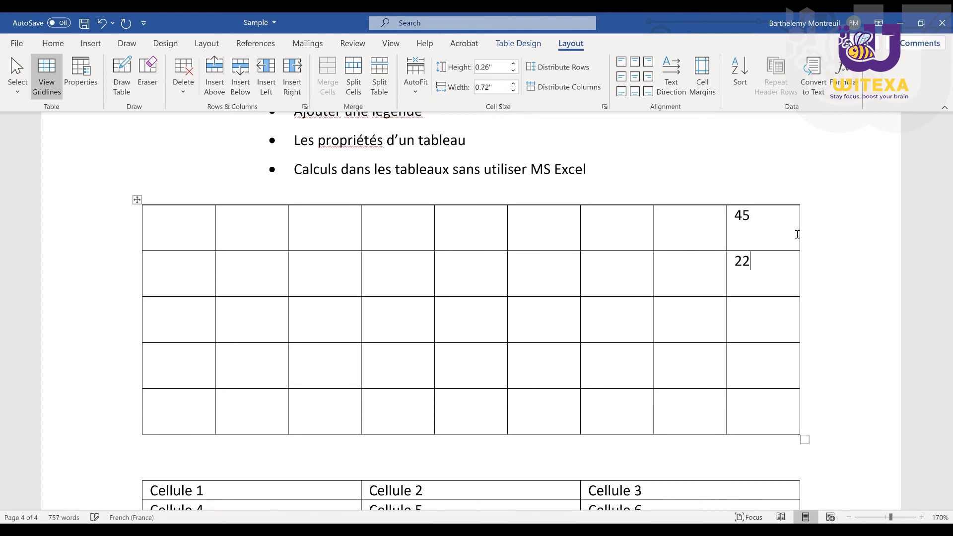
key("Down")
type("78")
key("Down")
type("90")
key("Down")
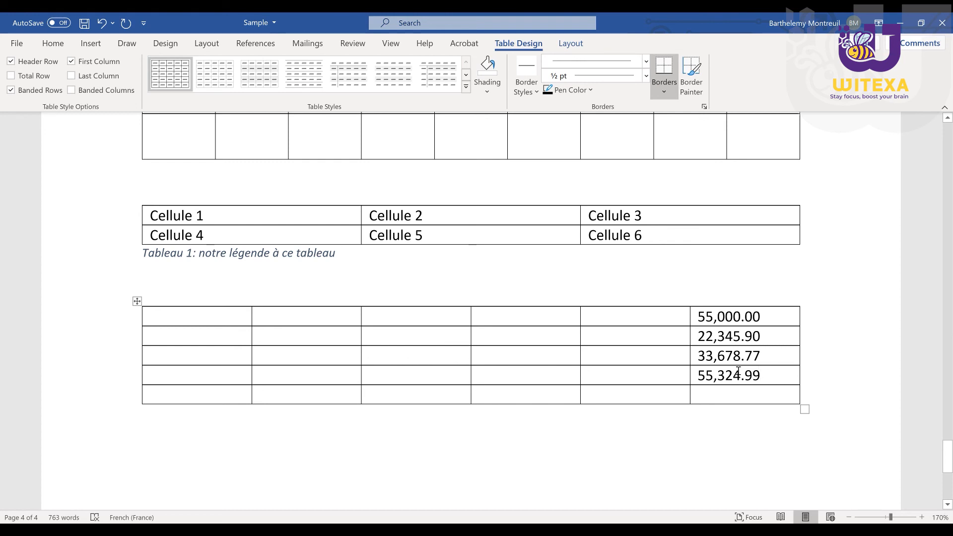
- Insert the formula =SUM(ABOVE) with number format #,##0.00 in the empty last-column cell beneath 55,324.99
left_click(743, 393)
left_click(571, 43)
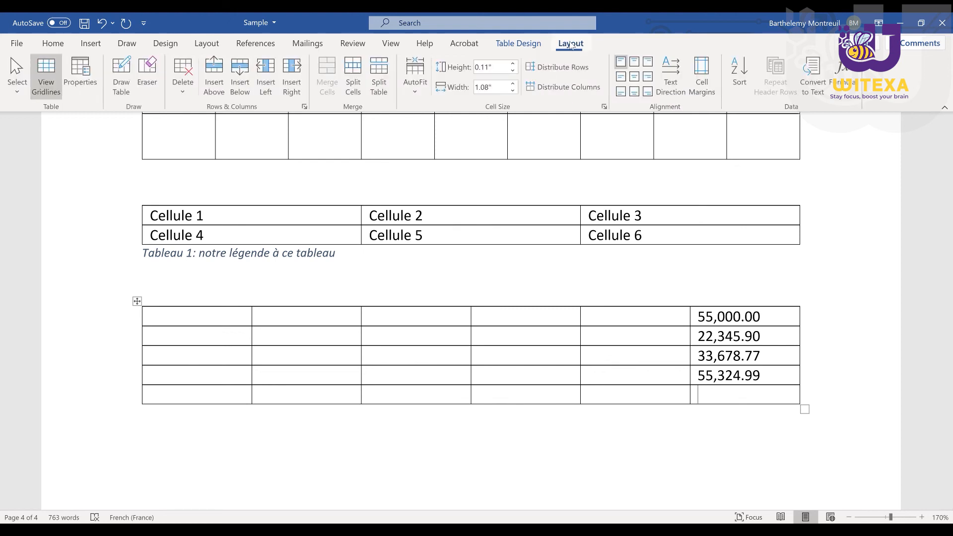
left_click(845, 82)
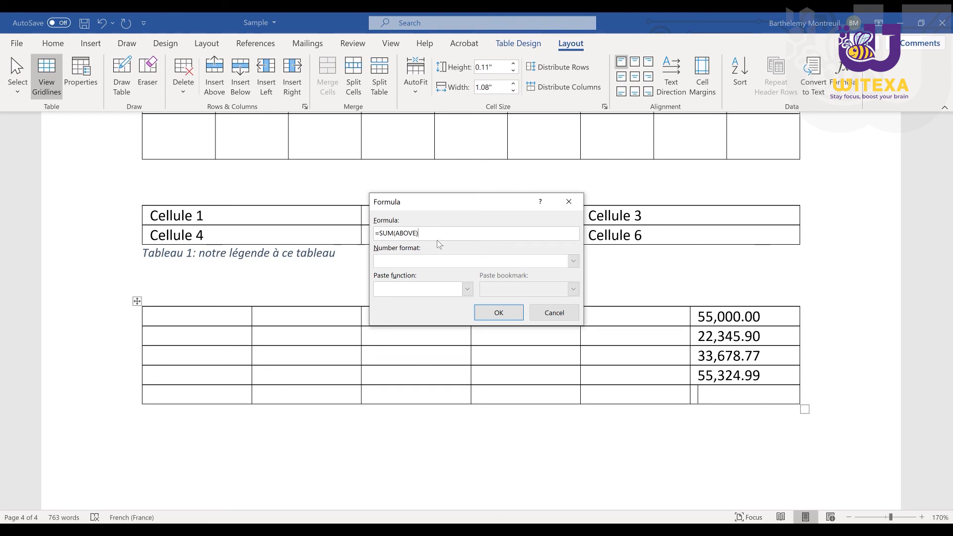
left_click(573, 261)
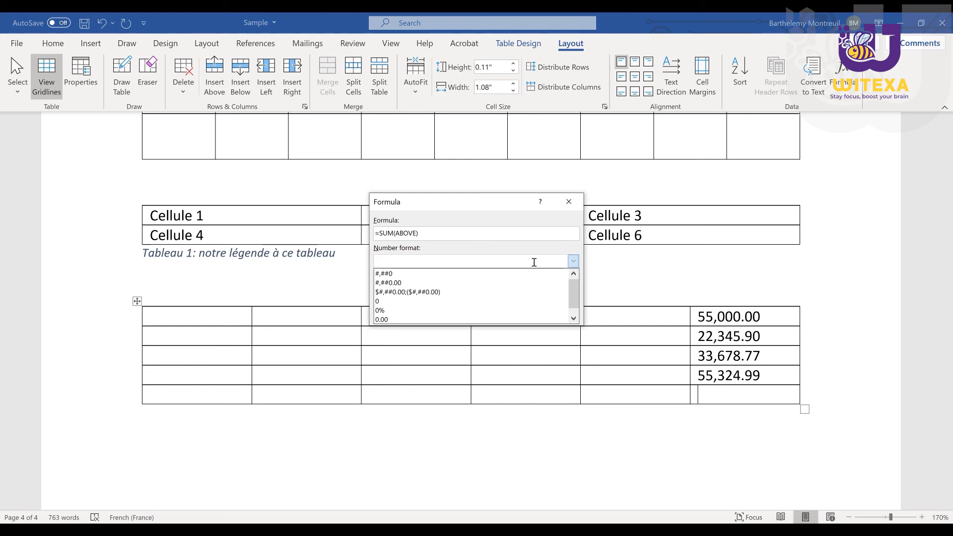
left_click(396, 287)
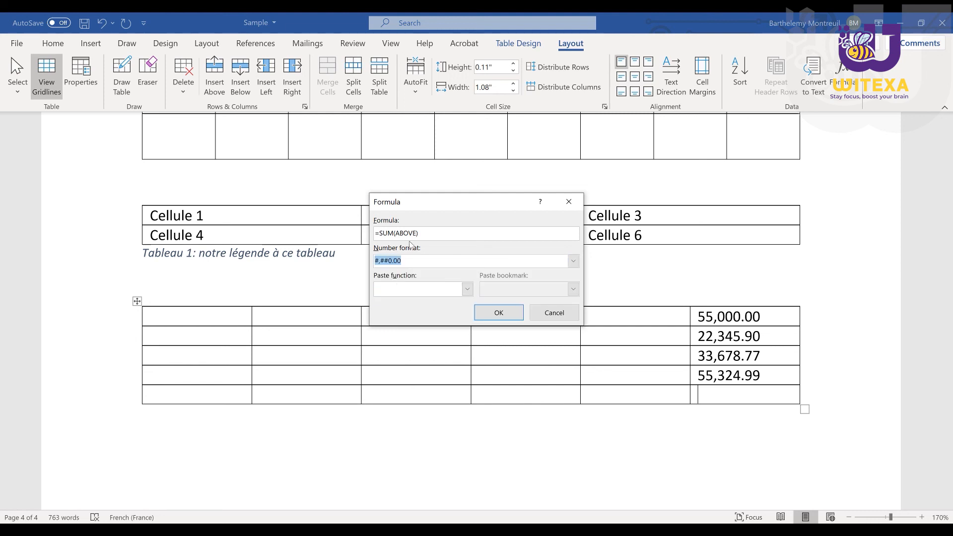
left_click(498, 313)
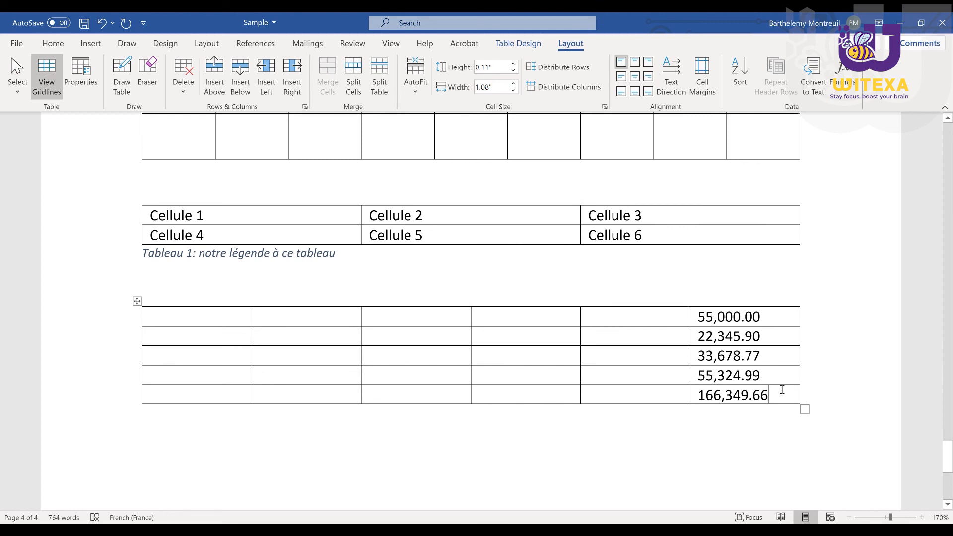
left_click_drag(782, 388, 597, 395)
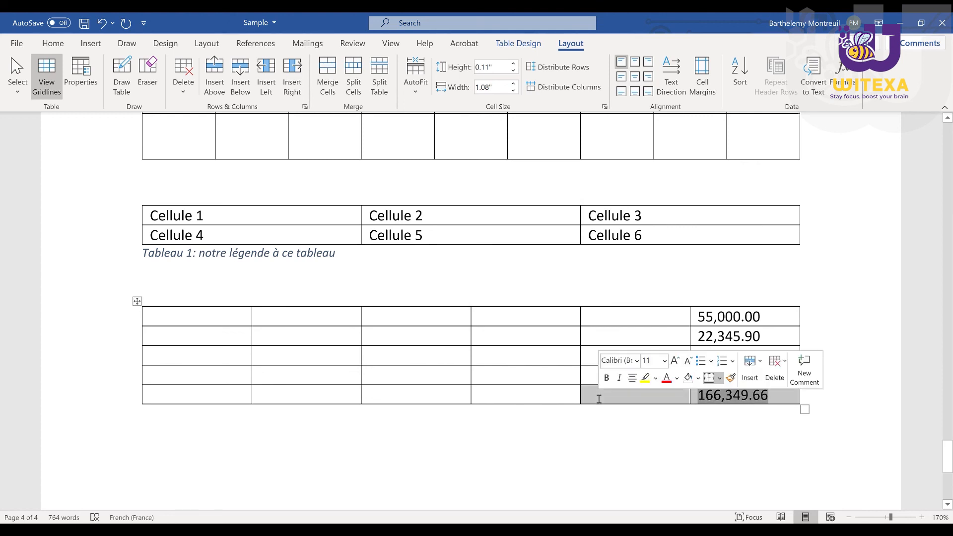
left_click(649, 328)
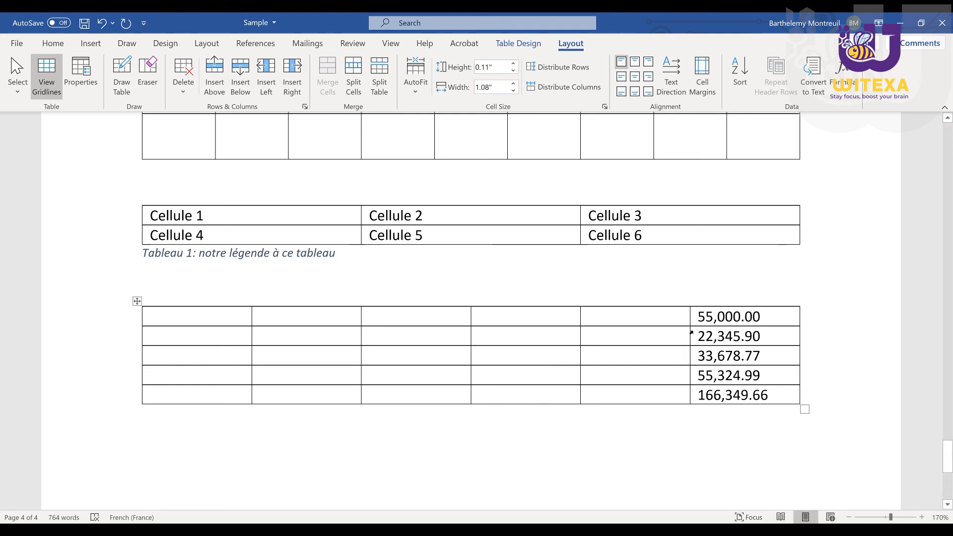
- Change the second amount in the last column to 22,345.99 and open the field commands for the total in the last row
left_click(769, 336)
key("BackSpace")
type("9")
right_click(760, 394)
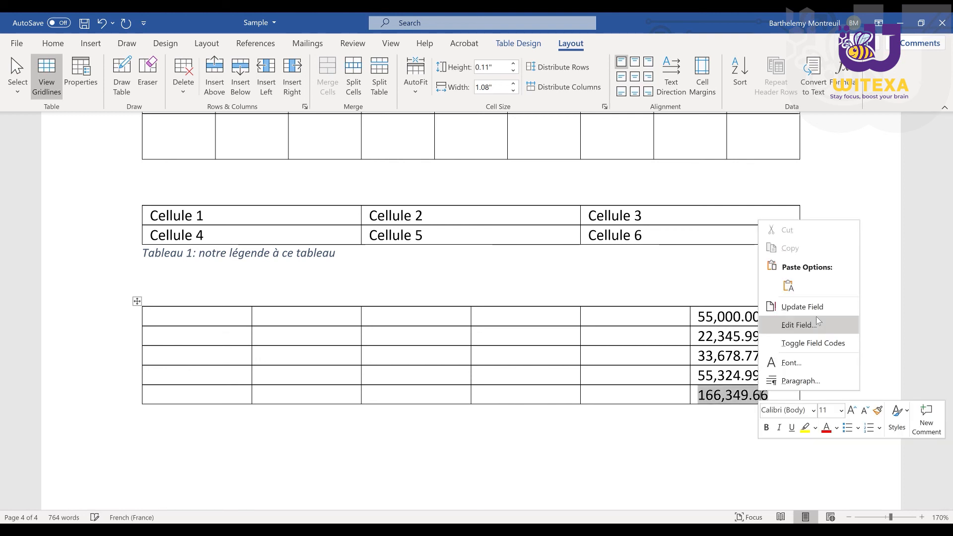